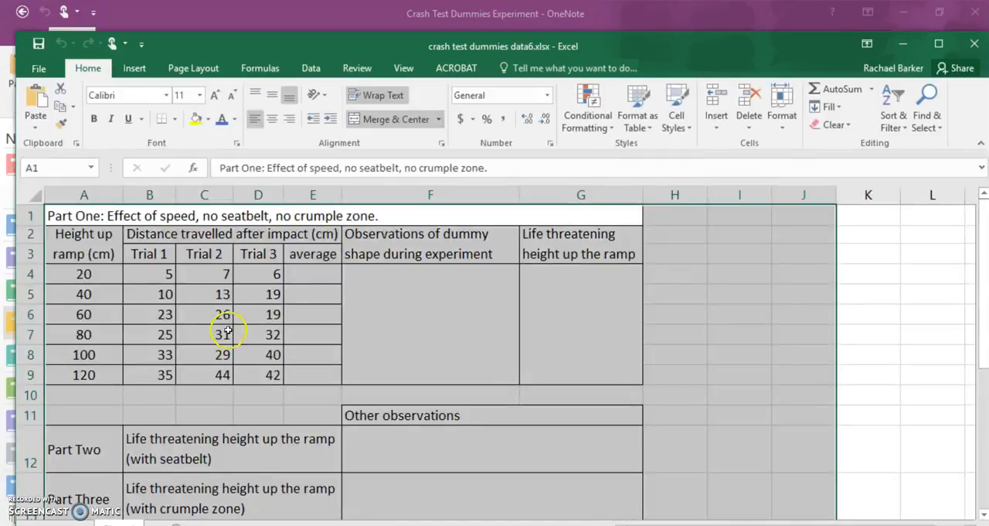
Step: Maximize the workbook window and enter an AVERAGE formula for trials B4:D4 in cell E4
{"action": "left_click", "coordinate": [939, 43]}
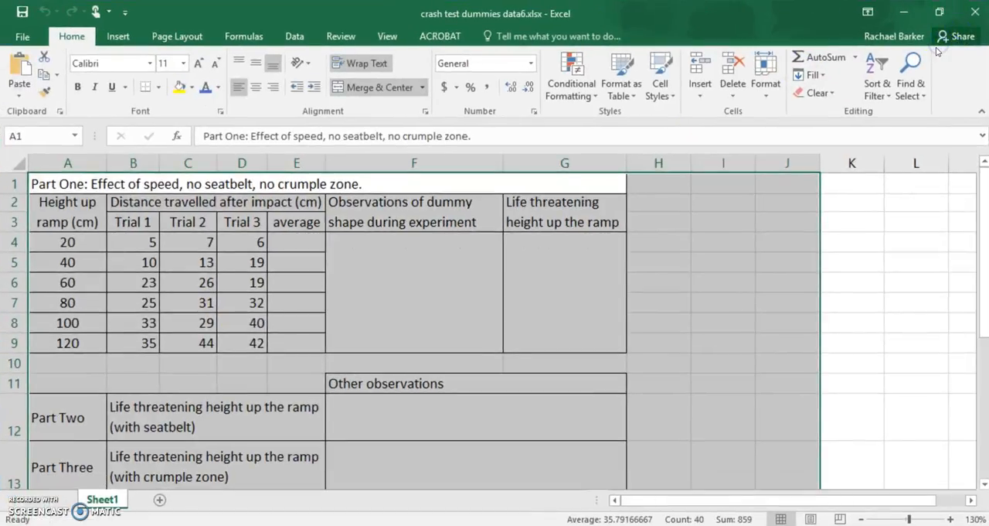
{"action": "left_click", "coordinate": [659, 245]}
{"action": "left_click", "coordinate": [292, 249]}
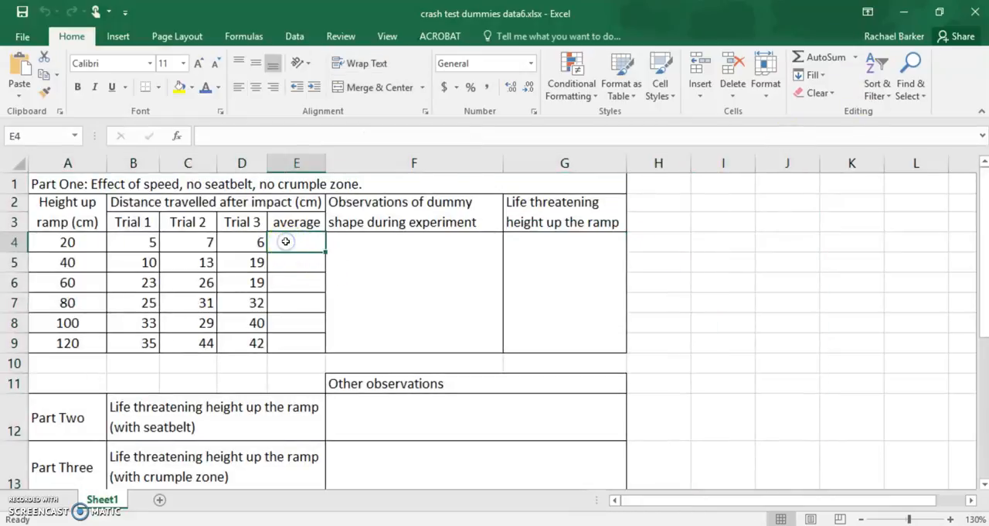
{"action": "left_click_drag", "start_coordinate": [293, 231], "coordinate": [299, 261]}
{"action": "left_click", "coordinate": [301, 248]}
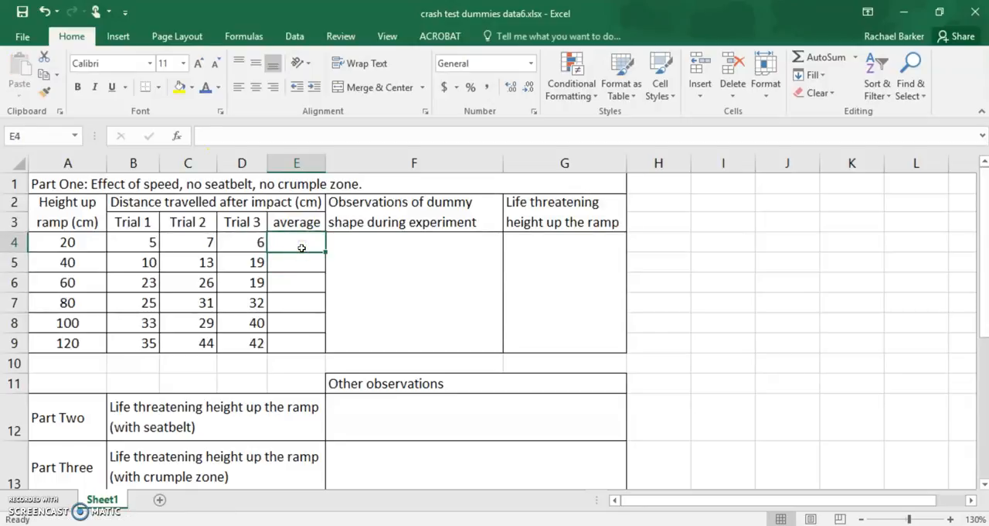
{"action": "type", "text": "="}
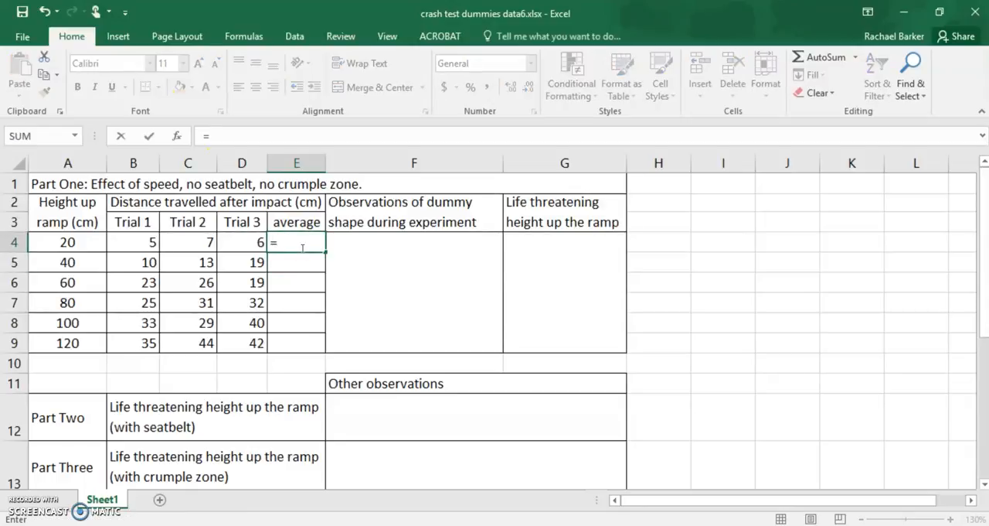
{"action": "type", "text": "average("}
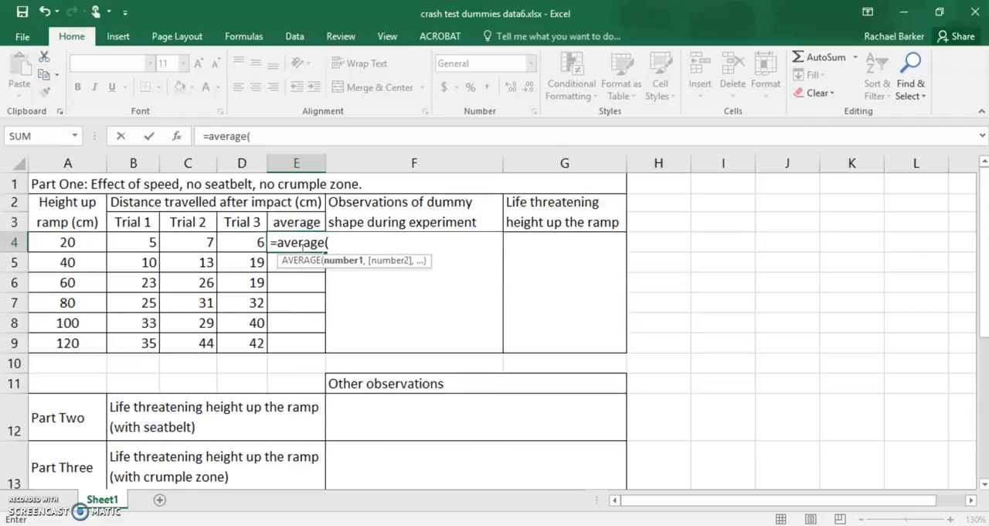
{"action": "left_click_drag", "start_coordinate": [142, 245], "coordinate": [237, 246]}
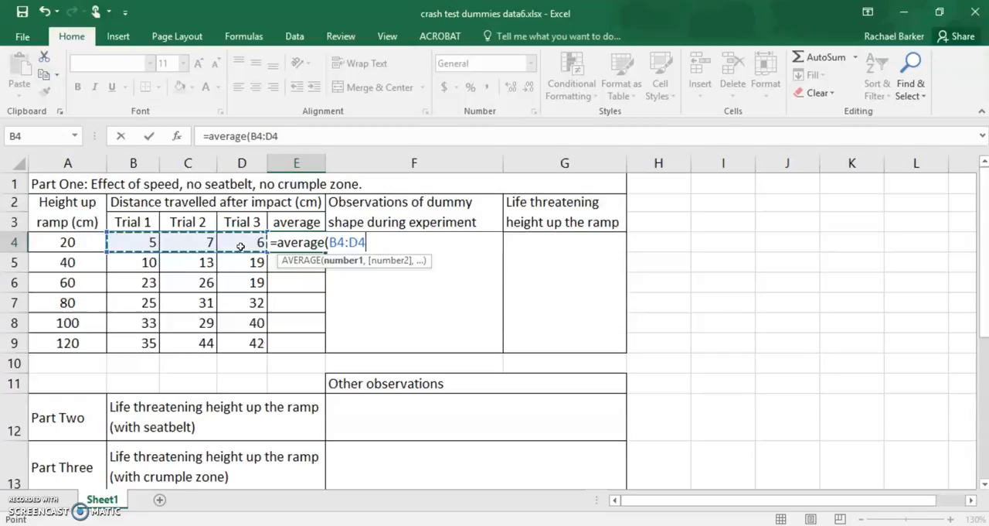
{"action": "key", "text": "Return"}
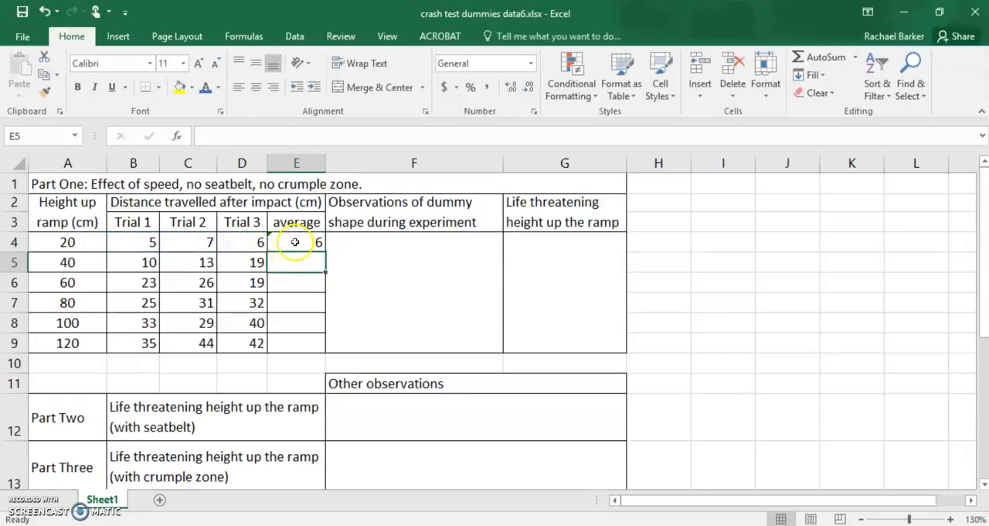
Step: Fill the average formula from E4 down through E9 for the remaining ramp heights
{"action": "left_click_drag", "start_coordinate": [295, 287], "coordinate": [424, 281]}
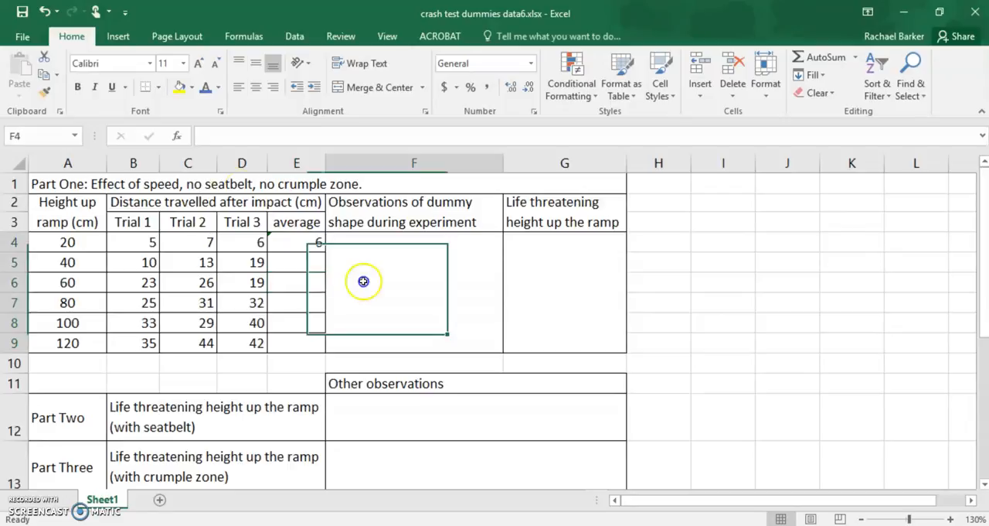
{"action": "left_click", "coordinate": [291, 245]}
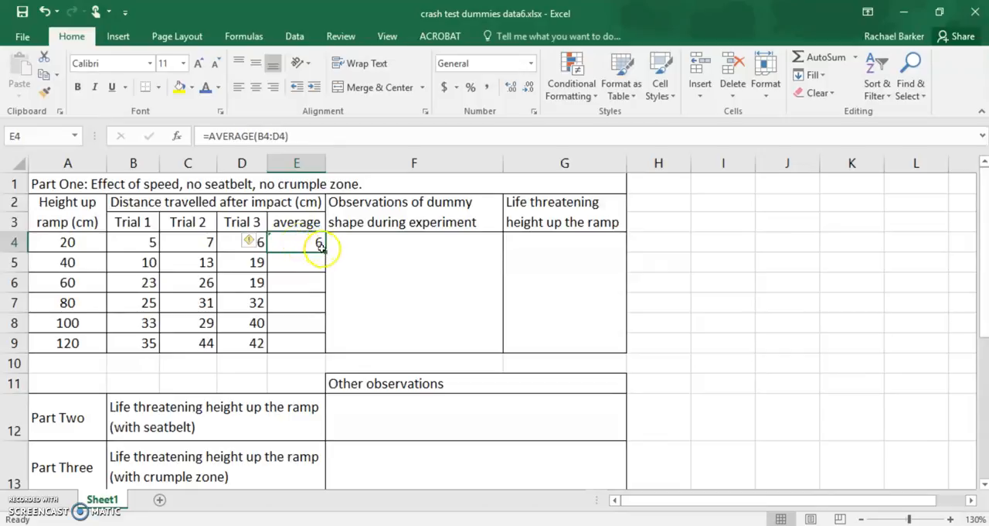
{"action": "left_click_drag", "start_coordinate": [324, 249], "coordinate": [324, 351]}
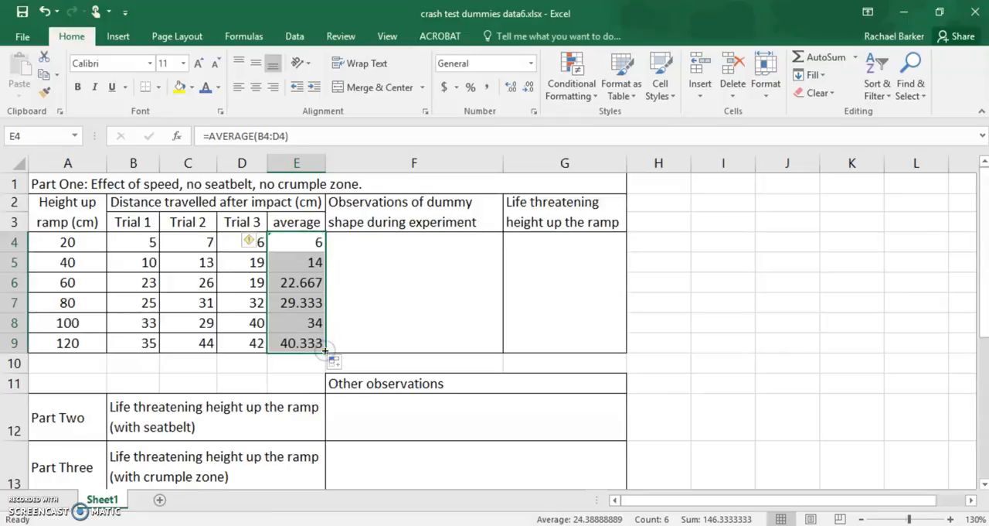
{"action": "left_click", "coordinate": [365, 320]}
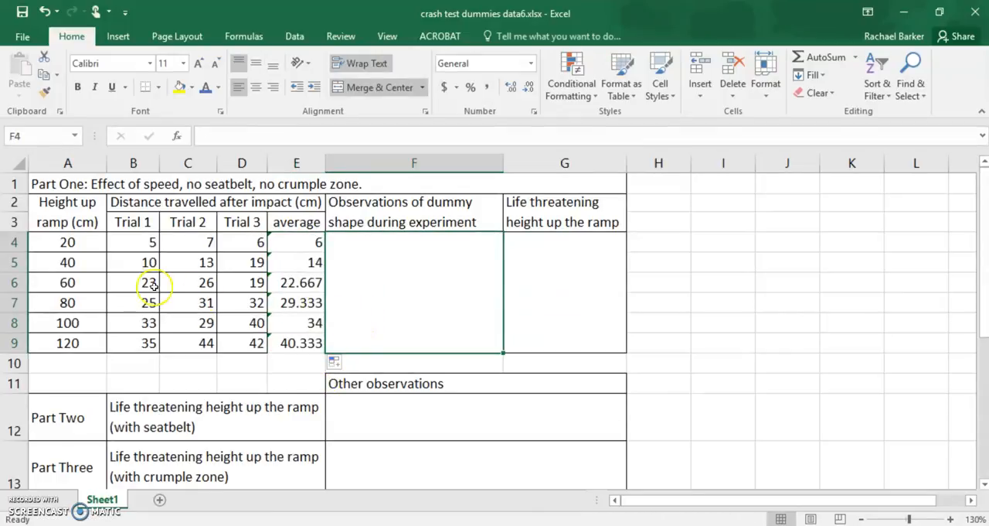
{"action": "left_click_drag", "start_coordinate": [67, 241], "coordinate": [67, 342]}
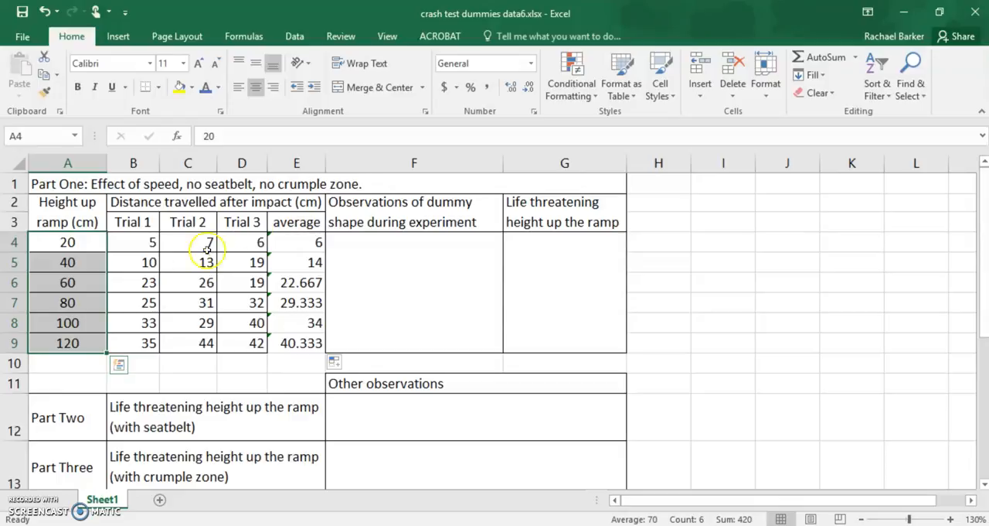
{"action": "left_click_drag", "start_coordinate": [292, 242], "coordinate": [276, 343]}
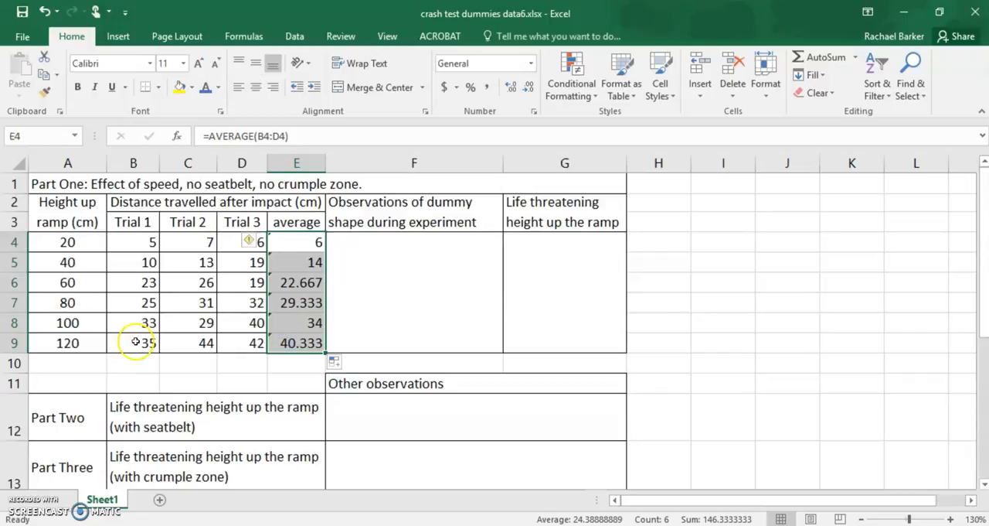
{"action": "left_click_drag", "start_coordinate": [68, 243], "coordinate": [100, 344]}
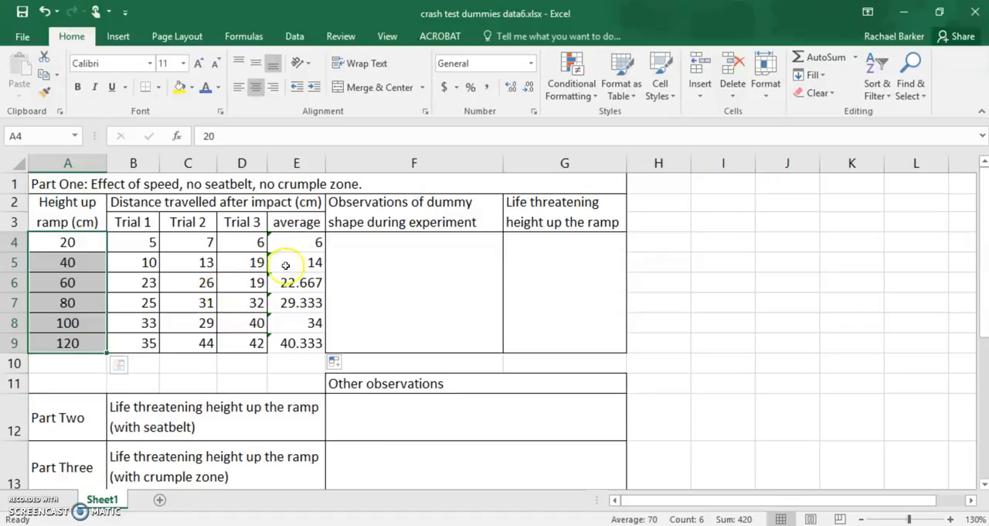
{"action": "left_click_drag", "start_coordinate": [291, 244], "coordinate": [292, 342]}
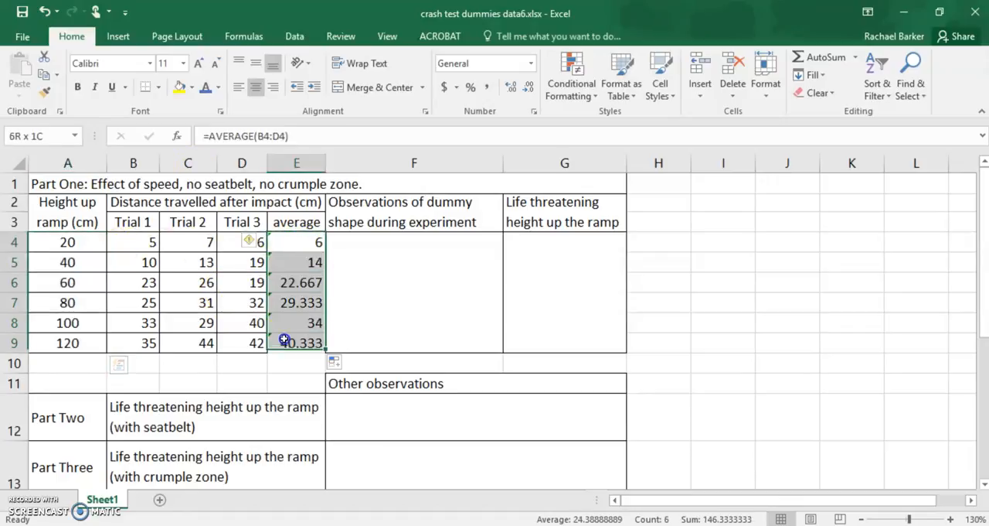
{"action": "left_click", "coordinate": [50, 241]}
{"action": "left_click_drag", "start_coordinate": [50, 242], "coordinate": [289, 343]}
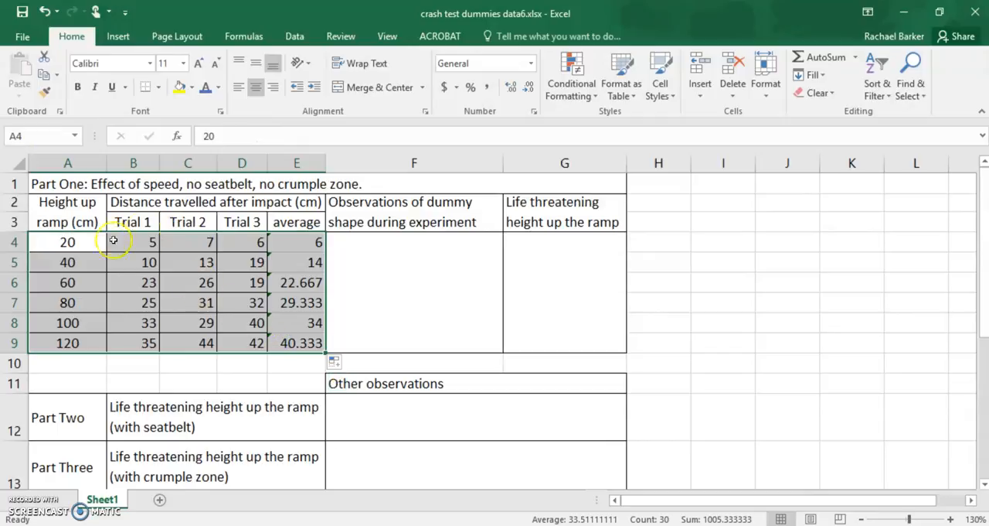
{"action": "left_click", "coordinate": [207, 303]}
{"action": "left_click_drag", "start_coordinate": [74, 242], "coordinate": [68, 342]}
{"action": "left_click_drag", "start_coordinate": [303, 241], "coordinate": [309, 342]}
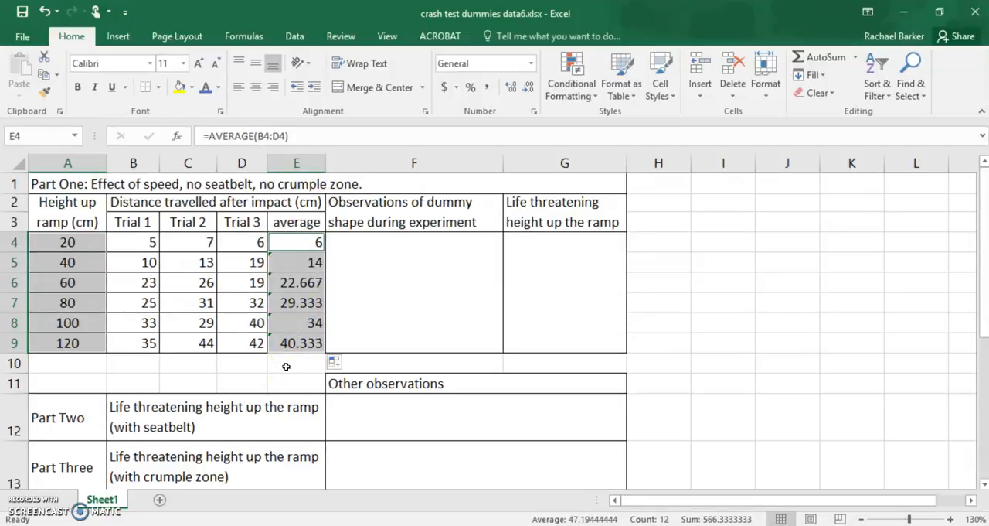
{"action": "left_click", "coordinate": [286, 366]}
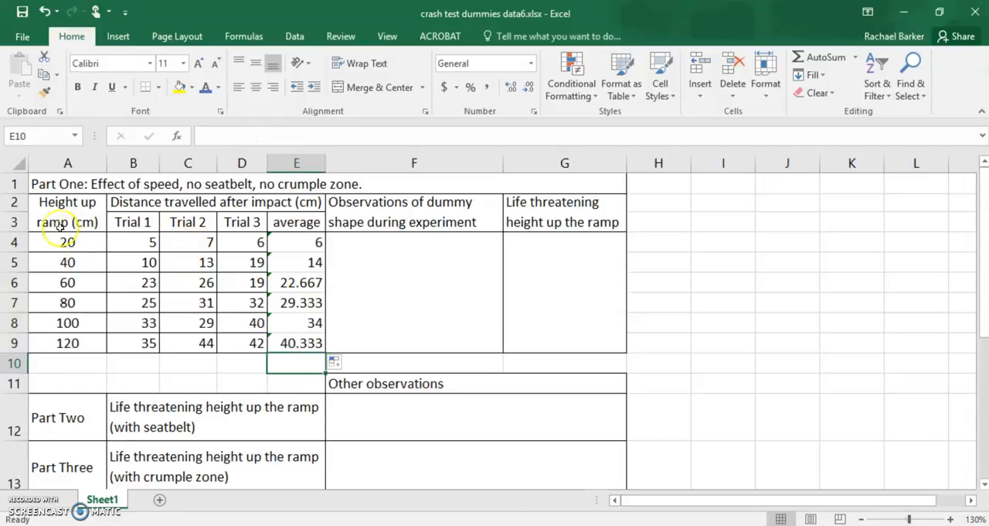
Step: Insert a Scatter with Smooth Lines and Markers chart from the ramp heights A4:A9 and averages E4:E9
{"action": "left_click_drag", "start_coordinate": [70, 240], "coordinate": [74, 342]}
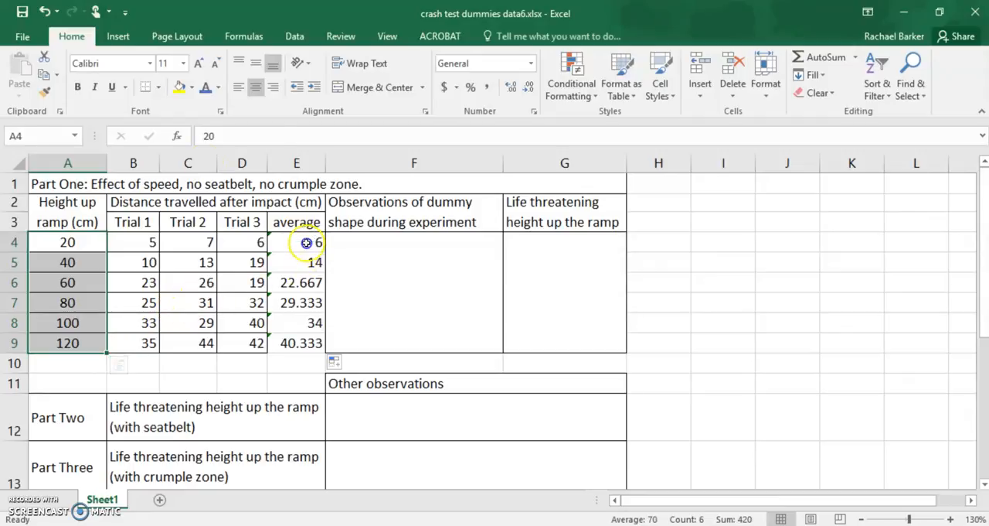
{"action": "left_click_drag", "start_coordinate": [306, 242], "coordinate": [306, 344]}
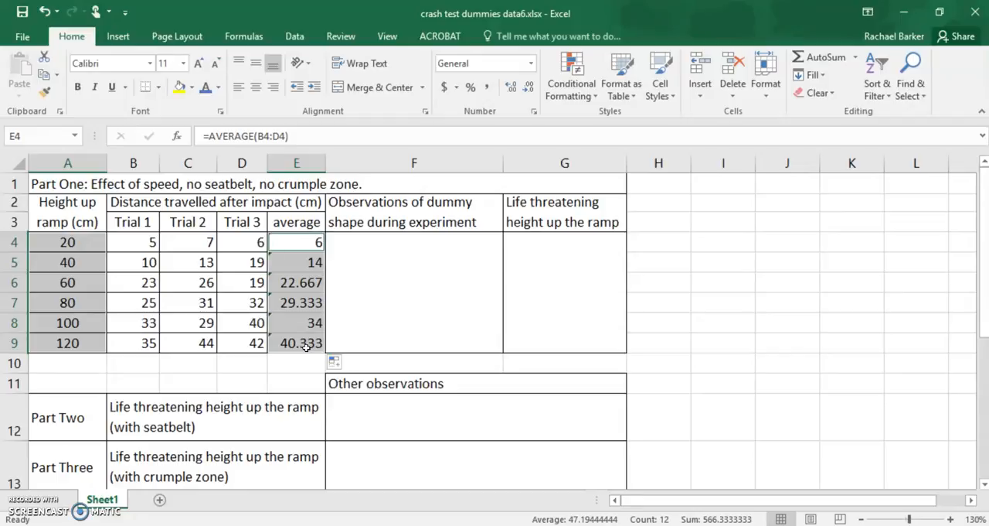
{"action": "left_click", "coordinate": [117, 37]}
{"action": "left_click", "coordinate": [72, 37]}
{"action": "left_click", "coordinate": [116, 38]}
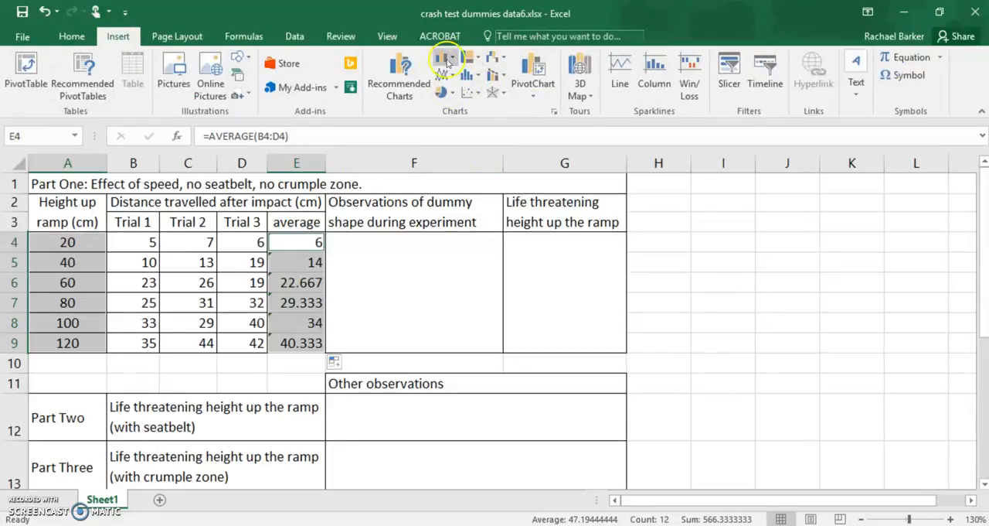
{"action": "left_click", "coordinate": [478, 93]}
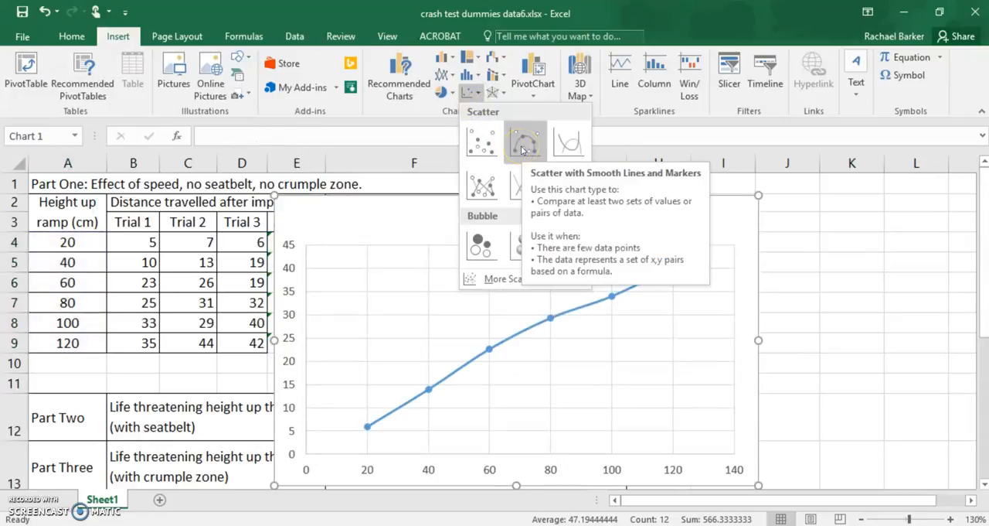
{"action": "left_click", "coordinate": [482, 187]}
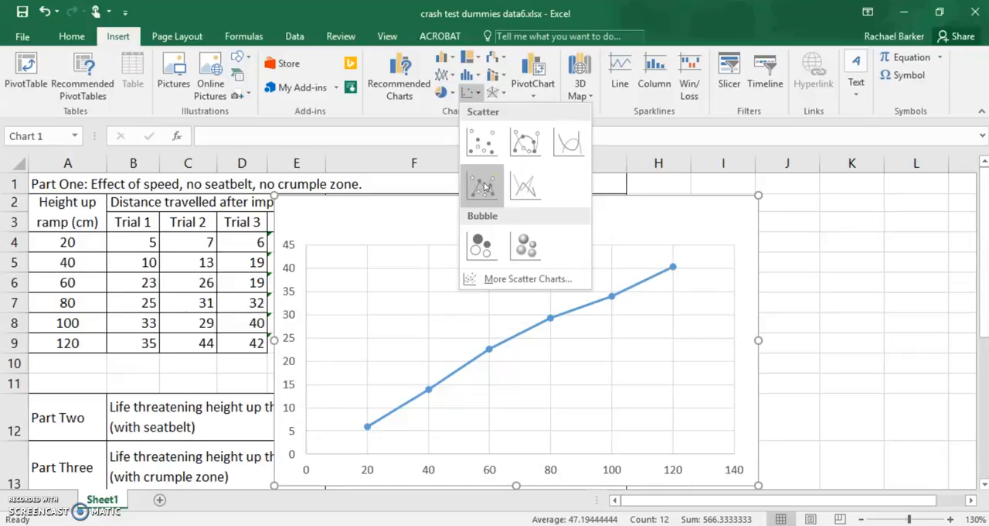
{"action": "left_click", "coordinate": [523, 142]}
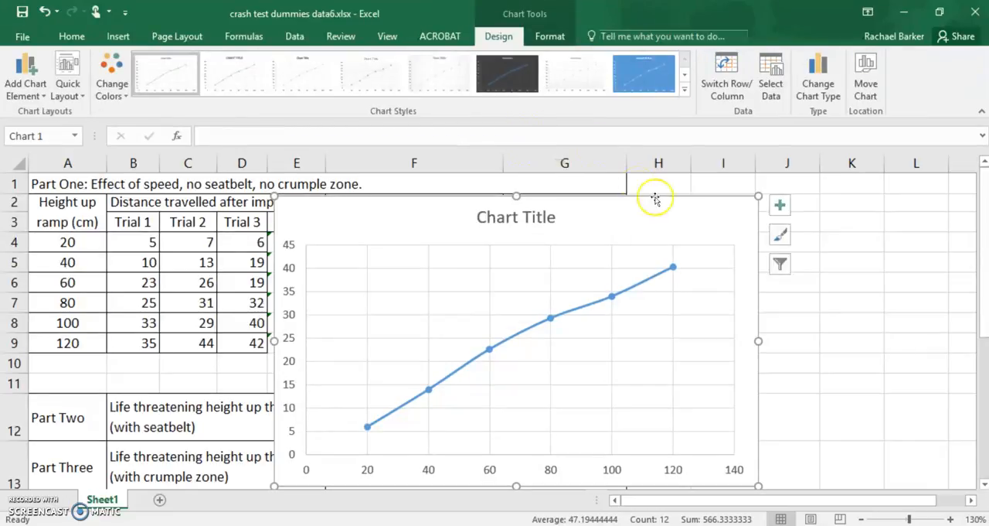
Step: Move the chart slightly up and to the left and add axis titles to it
{"action": "left_click_drag", "start_coordinate": [658, 214], "coordinate": [643, 204]}
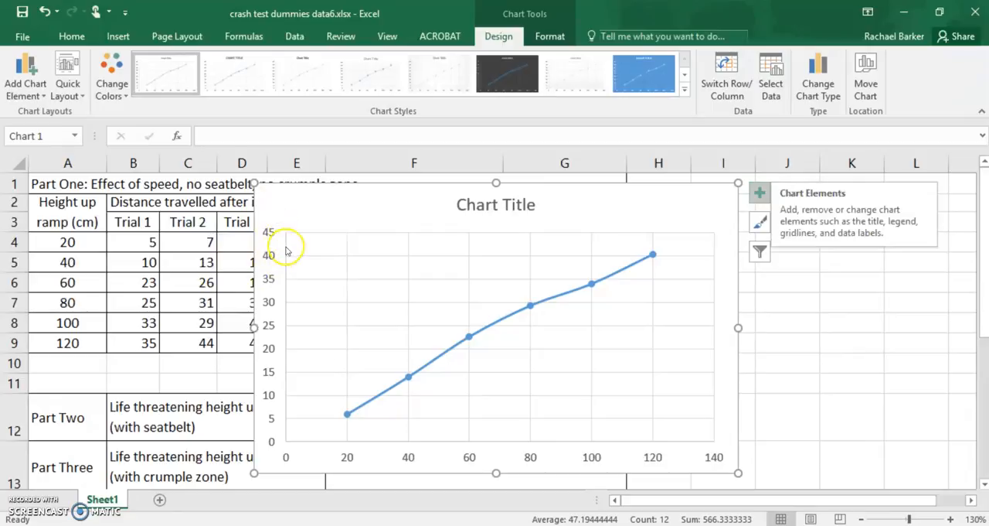
{"action": "left_click", "coordinate": [761, 195]}
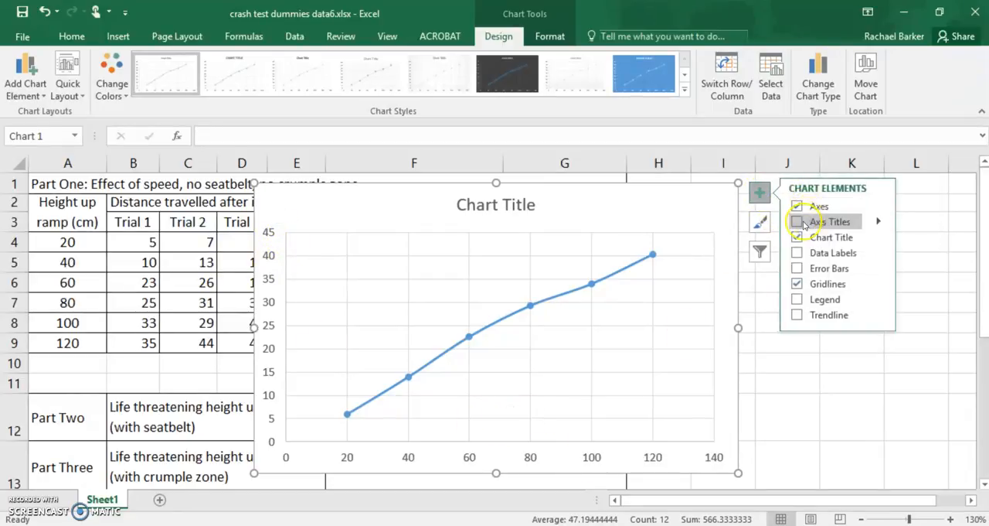
{"action": "left_click", "coordinate": [797, 222]}
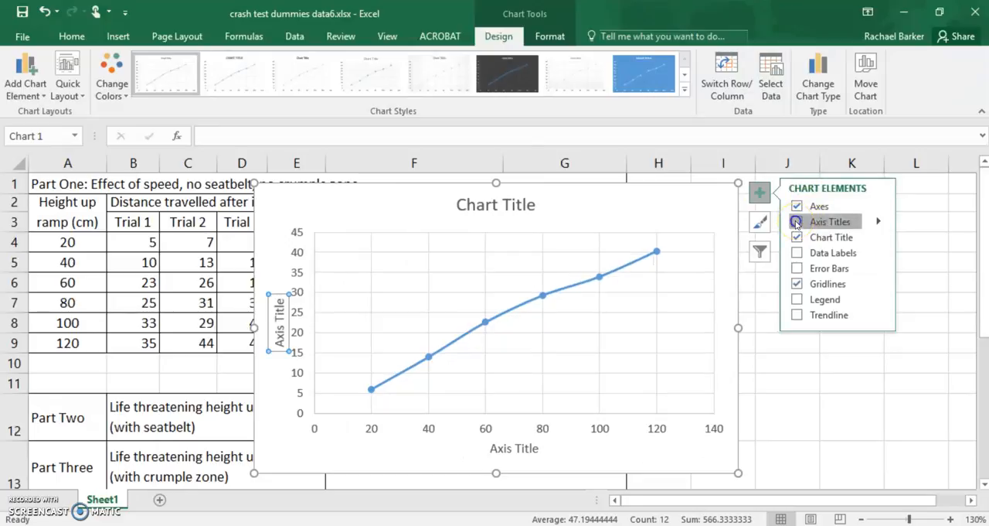
Step: Replace the horizontal axis title with "Height up the ramp (cm)"
{"action": "left_click", "coordinate": [501, 449]}
{"action": "left_click", "coordinate": [504, 448]}
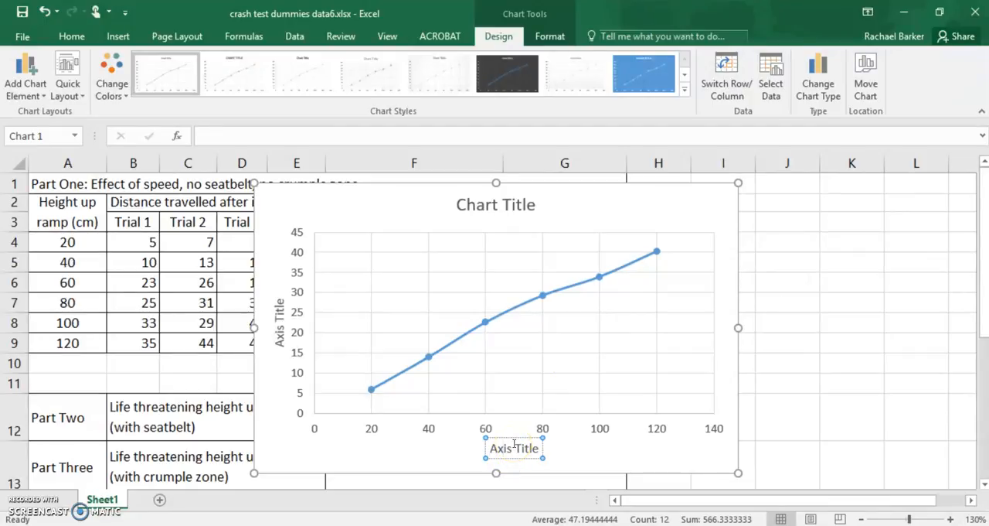
{"action": "triple_click", "coordinate": [514, 444]}
{"action": "key", "text": "BackSpace"}
{"action": "type", "text": "Height up the ramp ("}
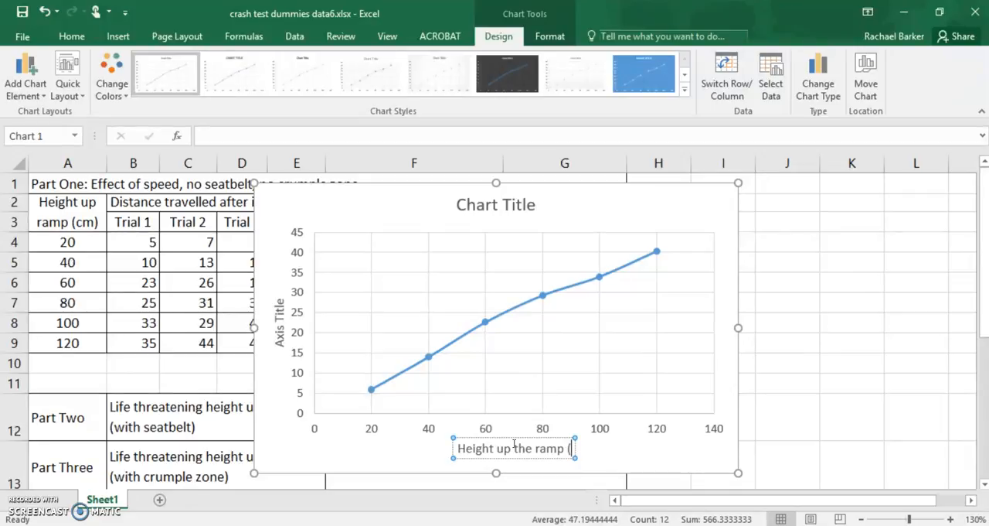
{"action": "type", "text": "cm)"}
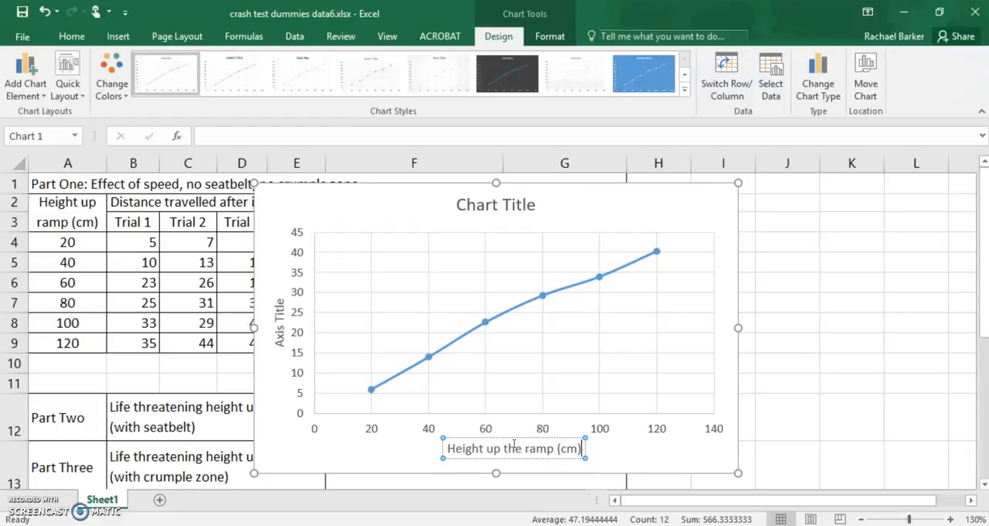
Step: Replace the vertical axis title with "Distance travelled after impact (cm)"
{"action": "left_click", "coordinate": [268, 336]}
{"action": "left_click", "coordinate": [279, 338]}
{"action": "key", "text": "BackSpace"}
{"action": "key", "text": "BackSpace"}
{"action": "key", "text": "BackSpace"}
{"action": "key", "text": "BackSpace"}
{"action": "key", "text": "BackSpace"}
{"action": "key", "text": "BackSpace"}
{"action": "key", "text": "BackSpace"}
{"action": "key", "text": "BackSpace"}
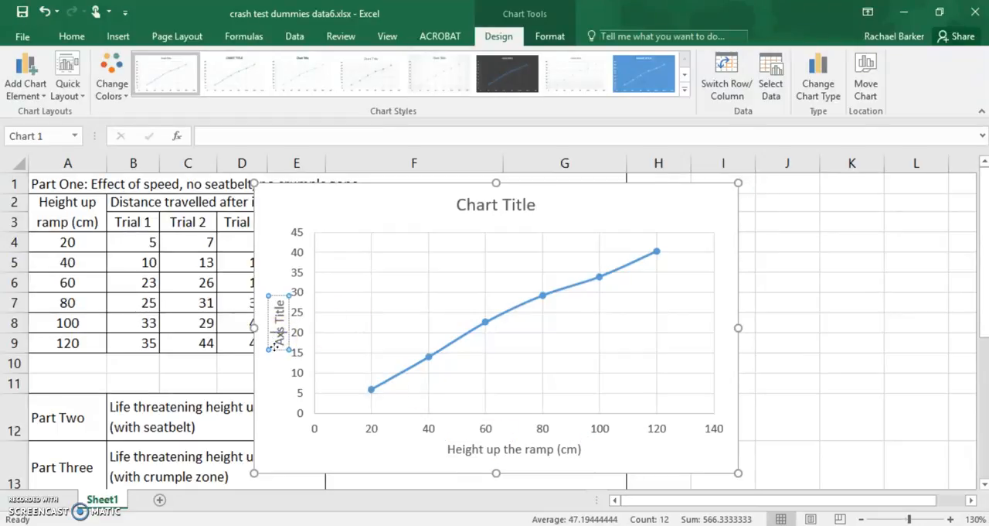
{"action": "key", "text": "BackSpace"}
{"action": "key", "text": "BackSpace"}
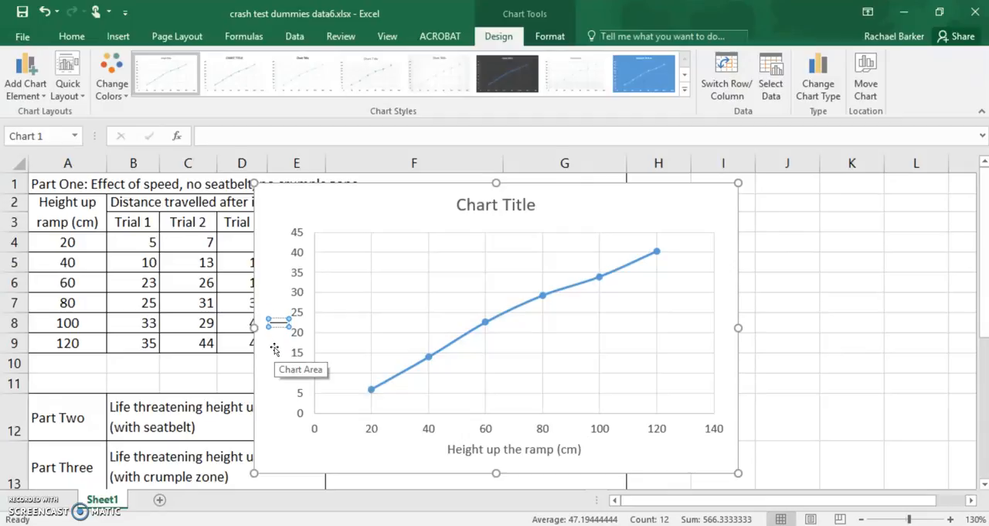
{"action": "type", "text": "Distance travelled af"}
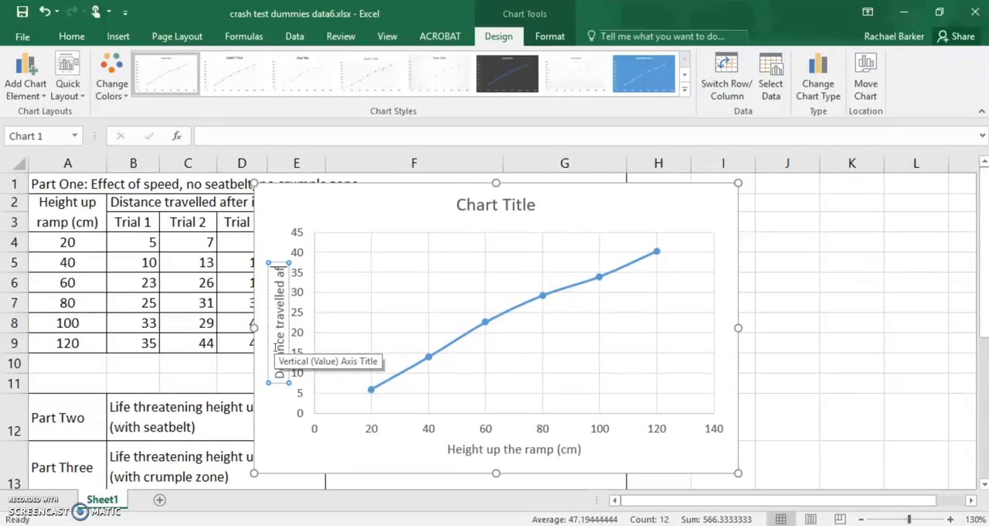
{"action": "type", "text": "ter impact ("}
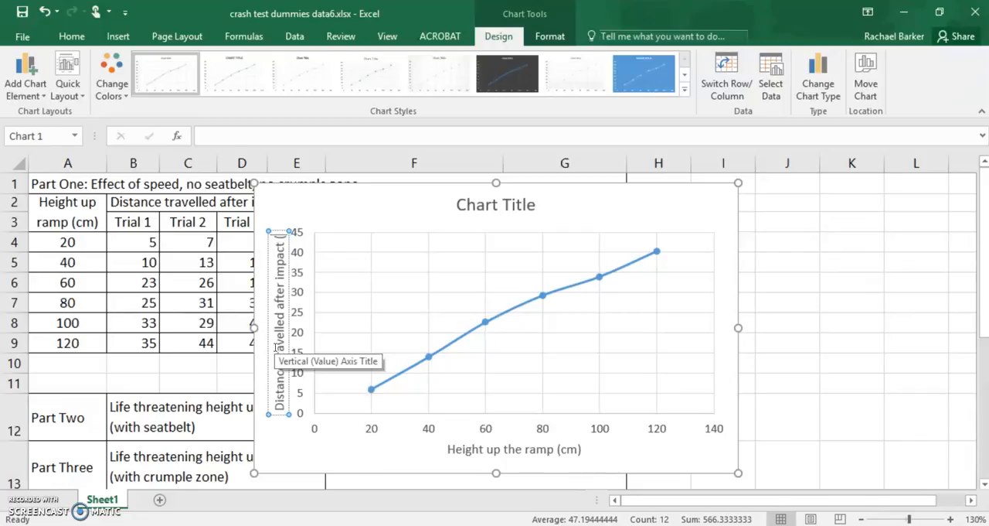
{"action": "type", "text": "cm)"}
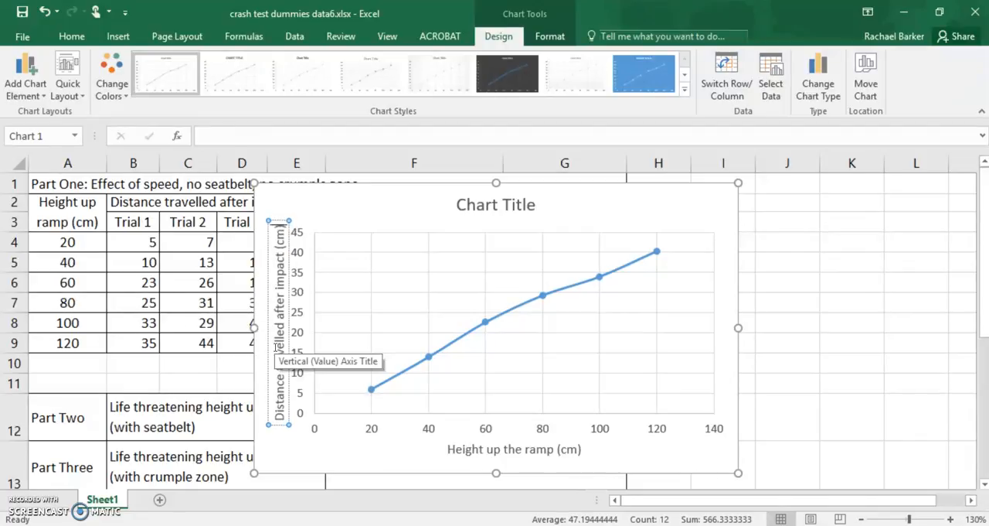
Step: Replace the chart title with "type your own title"
{"action": "left_click", "coordinate": [401, 220]}
{"action": "left_click", "coordinate": [469, 202]}
{"action": "left_click", "coordinate": [469, 203]}
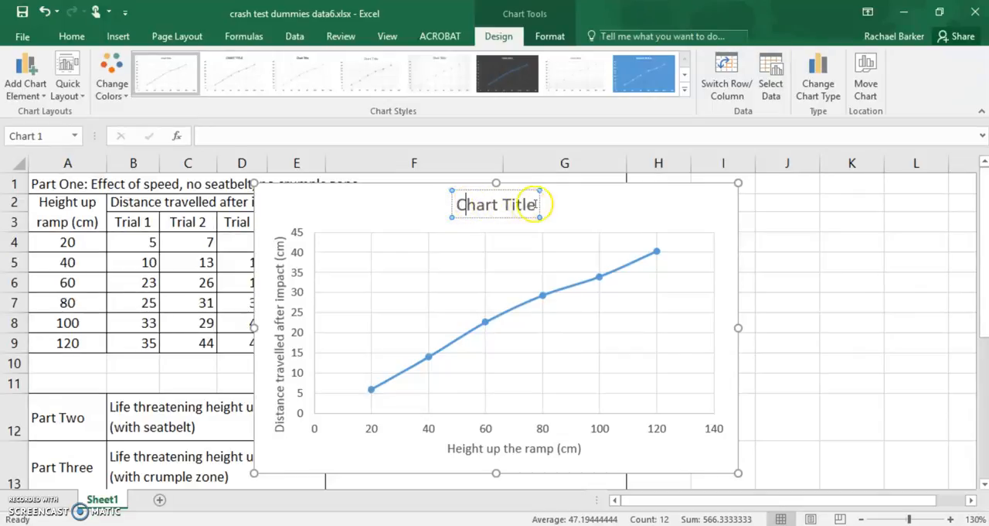
{"action": "left_click_drag", "start_coordinate": [536, 203], "coordinate": [462, 204]}
{"action": "key", "text": "BackSpace"}
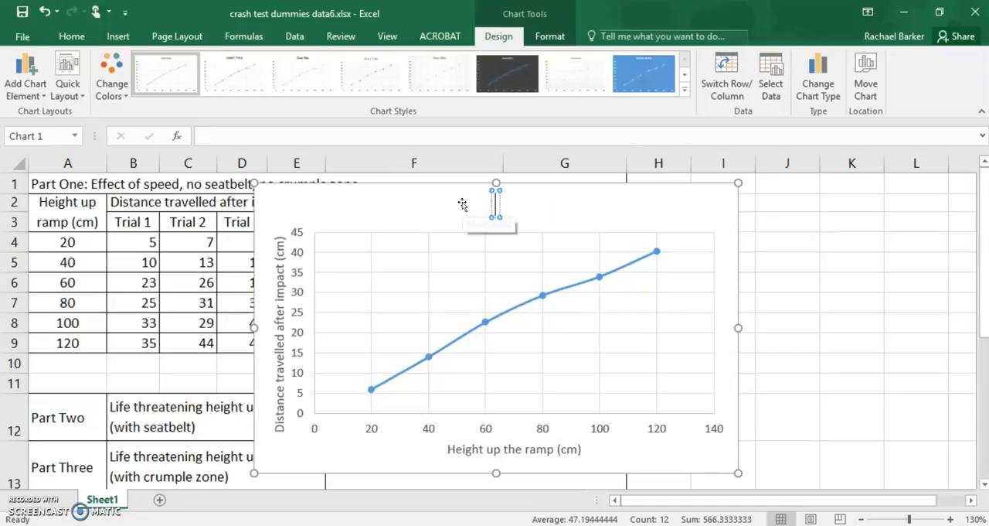
{"action": "type", "text": "type"}
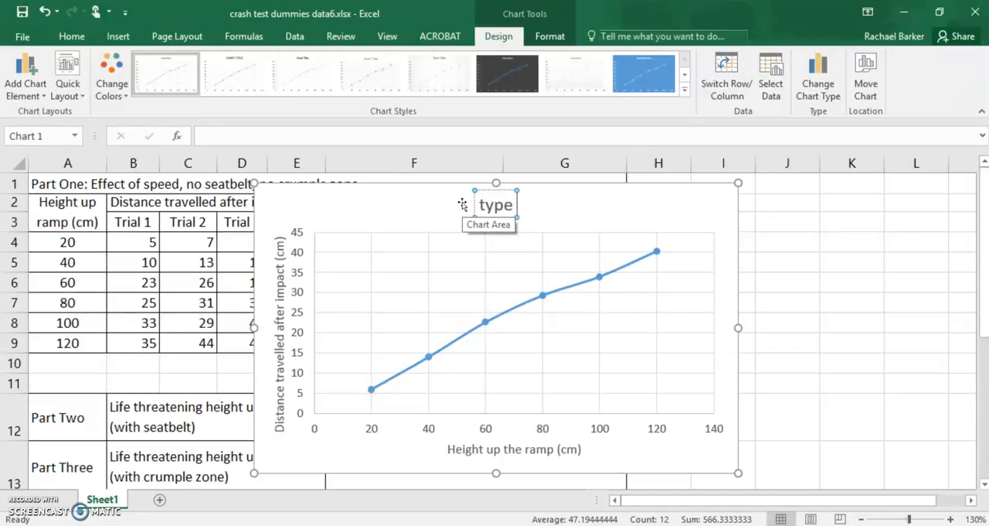
{"action": "type", "text": " your own"}
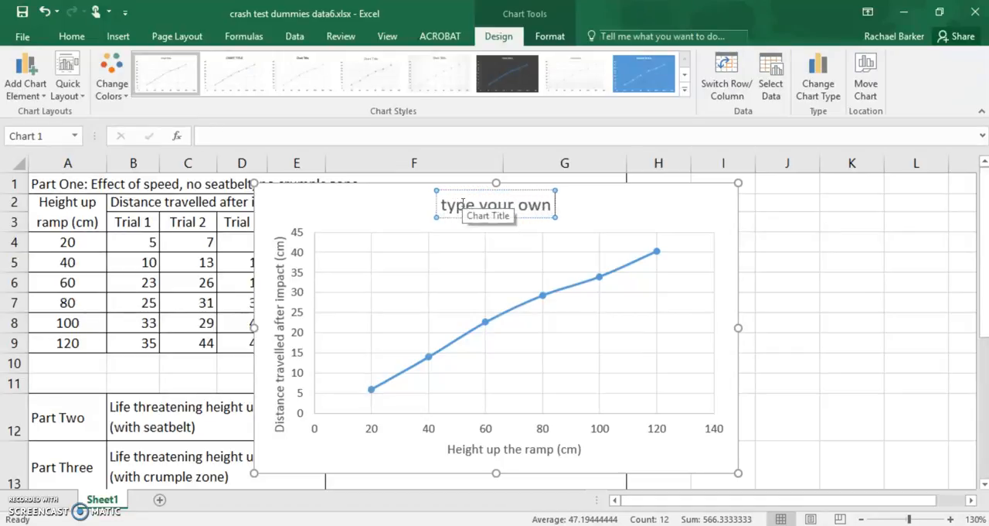
{"action": "type", "text": " title"}
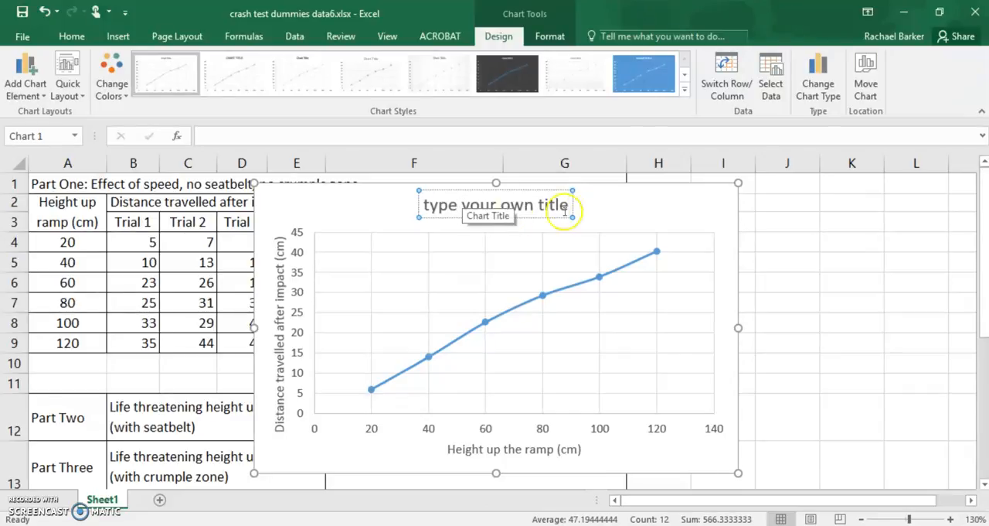
{"action": "left_click", "coordinate": [624, 215]}
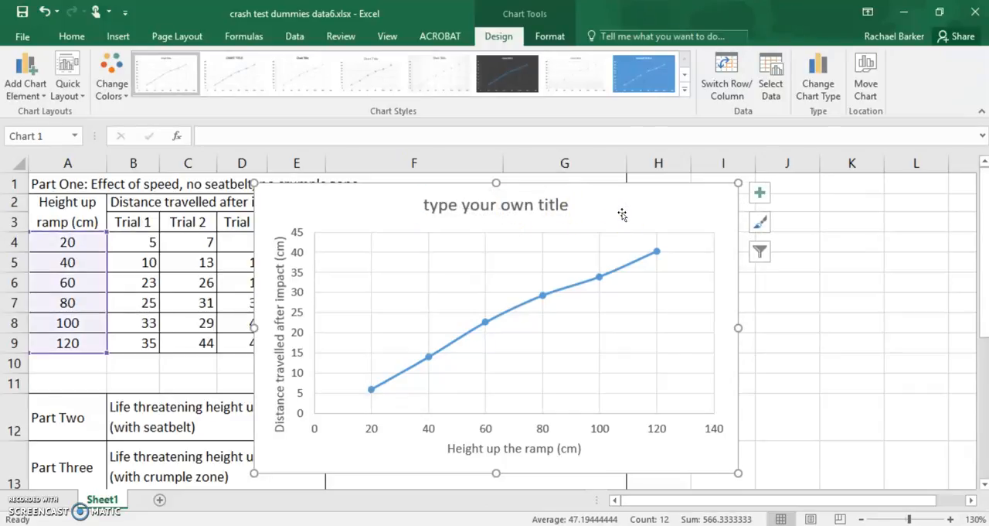
Step: Copy the whole chart, switch to the Crash Test Dummies Experiment page in OneNote and paste it below the Analysis instructions
{"action": "left_click", "coordinate": [798, 264]}
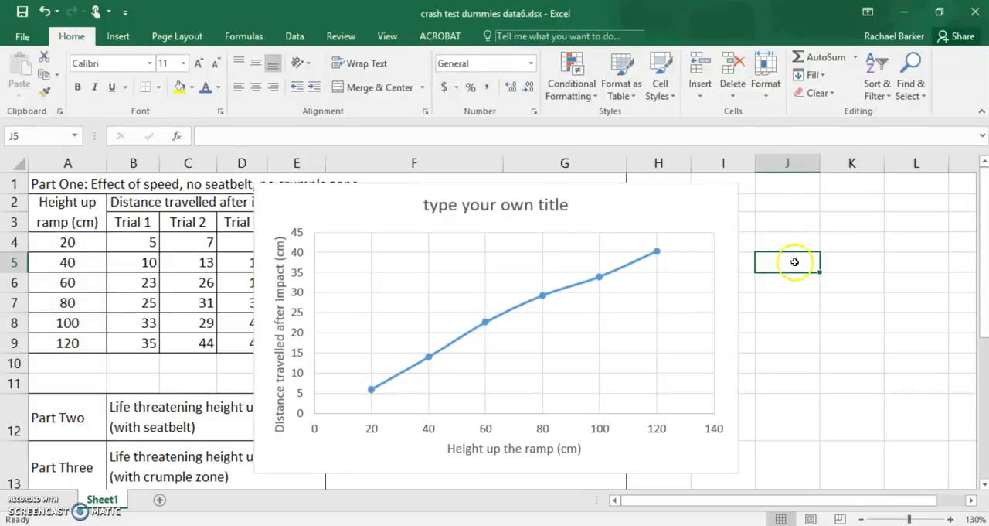
{"action": "left_click", "coordinate": [634, 204]}
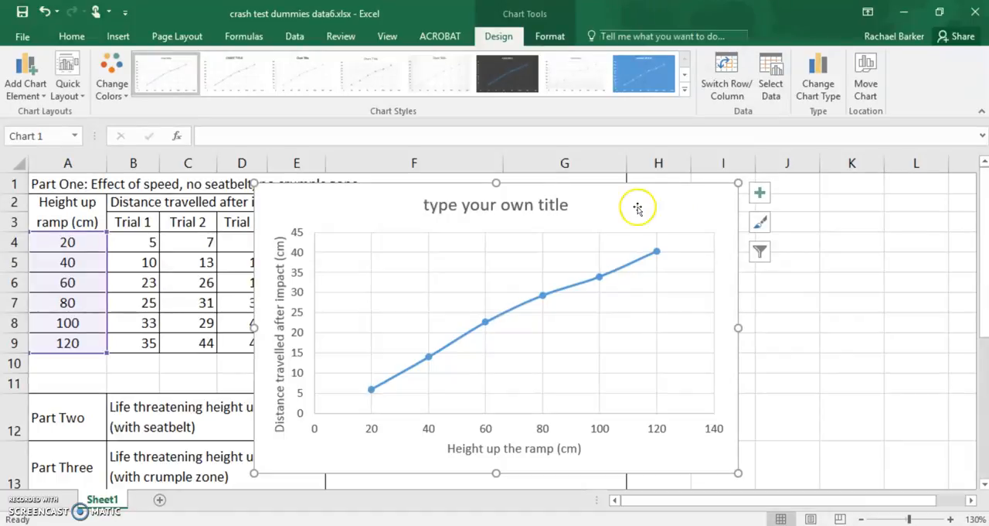
{"action": "left_click", "coordinate": [657, 210]}
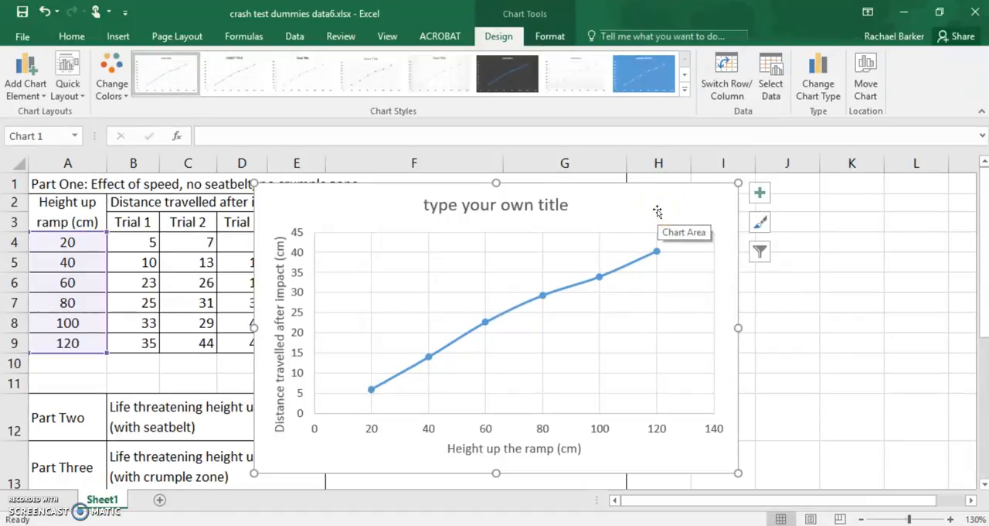
{"action": "left_click", "coordinate": [657, 211]}
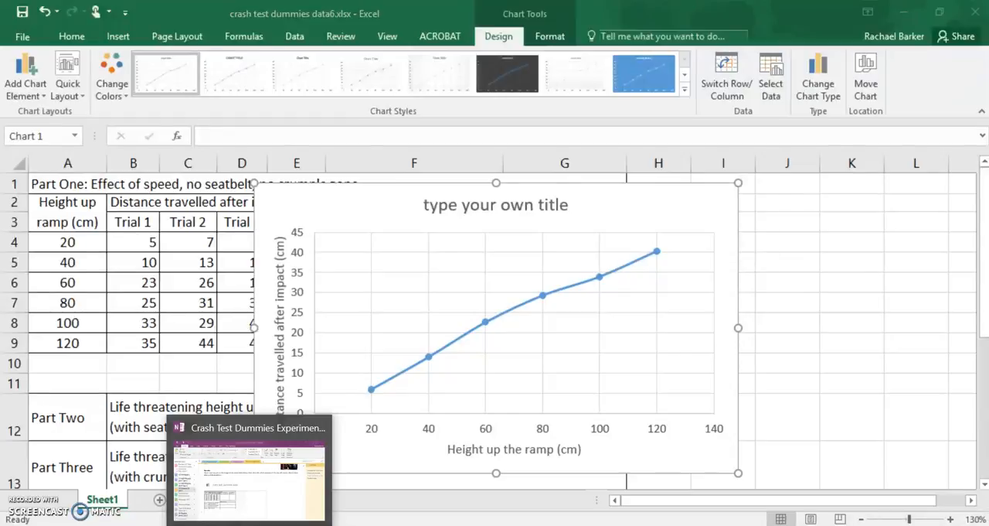
{"action": "left_click", "coordinate": [250, 524]}
{"action": "scroll", "coordinate": [402, 292], "scroll_direction": "down", "scroll_amount": 5}
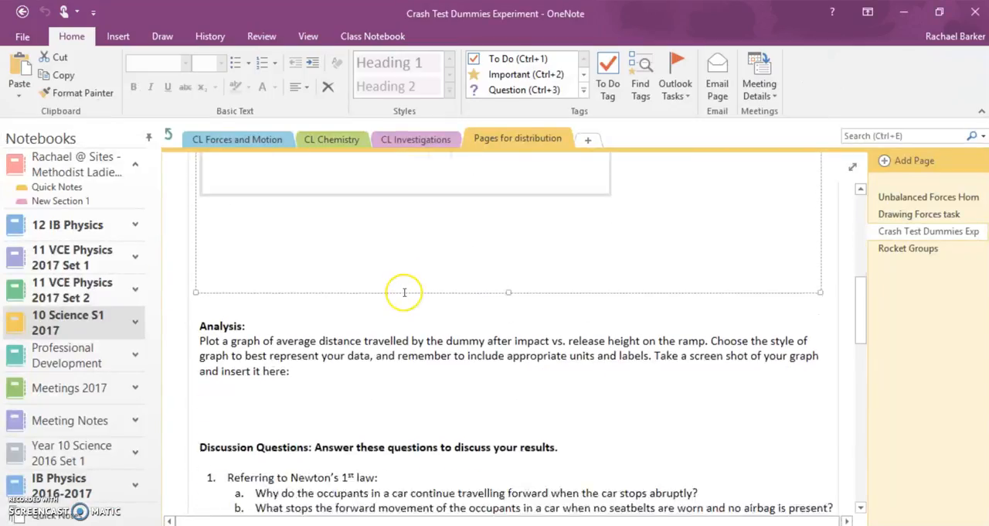
{"action": "left_click", "coordinate": [208, 317]}
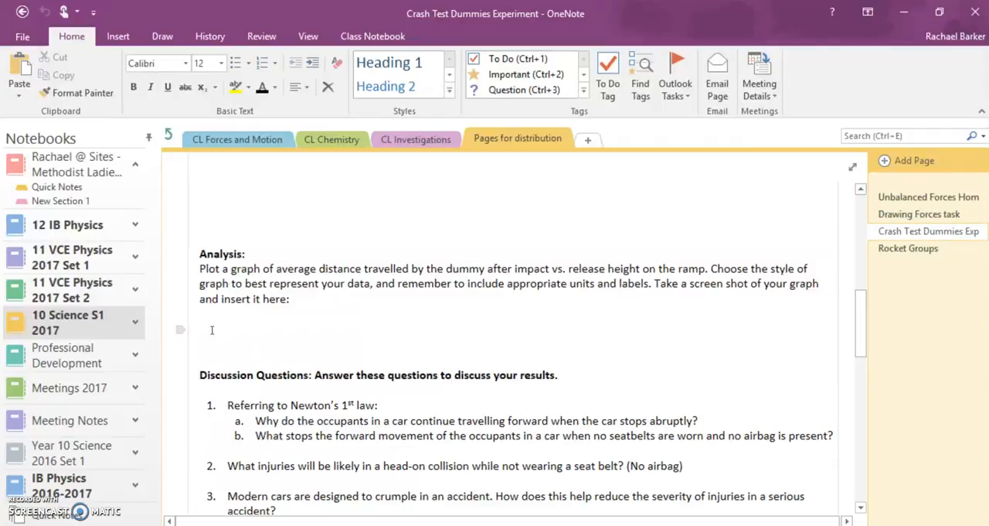
{"action": "key", "text": "ctrl+v"}
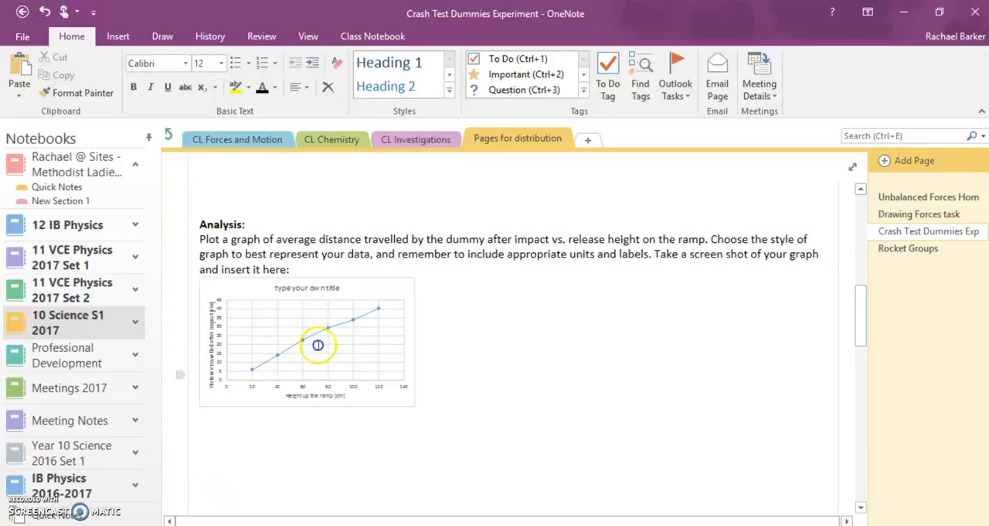
Step: Enlarge the pasted chart image in the Analysis section
{"action": "left_click", "coordinate": [375, 388]}
{"action": "left_click_drag", "start_coordinate": [529, 476], "coordinate": [765, 509]}
{"action": "scroll", "coordinate": [688, 454], "scroll_direction": "up", "scroll_amount": 4}
{"action": "scroll", "coordinate": [687, 453], "scroll_direction": "down", "scroll_amount": 2}
{"action": "scroll", "coordinate": [687, 453], "scroll_direction": "up", "scroll_amount": 6}
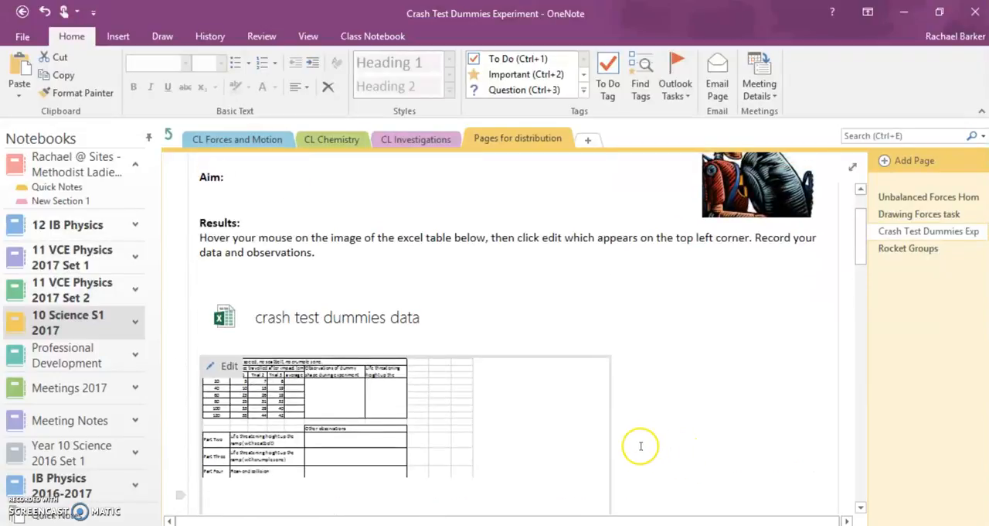